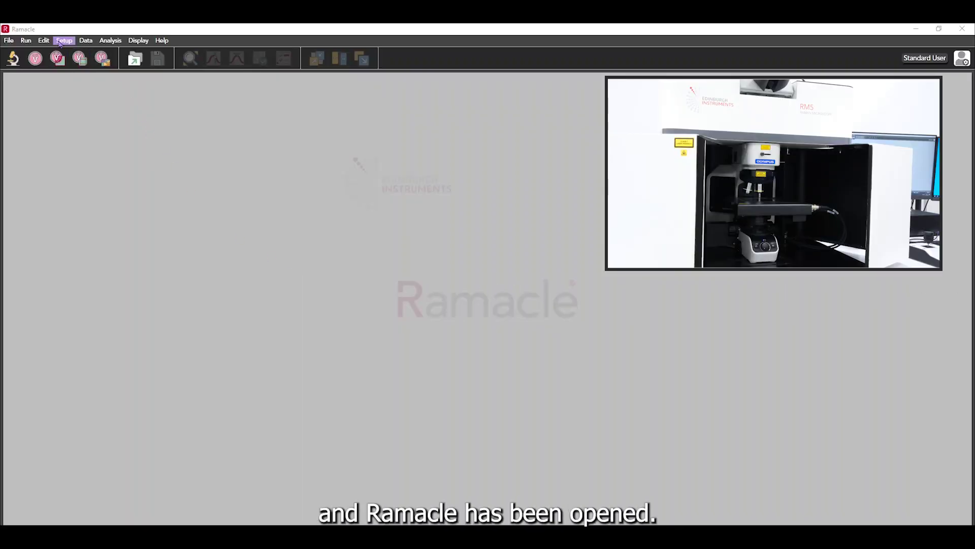
Step: Calibrate the microscope stage
click(59, 42)
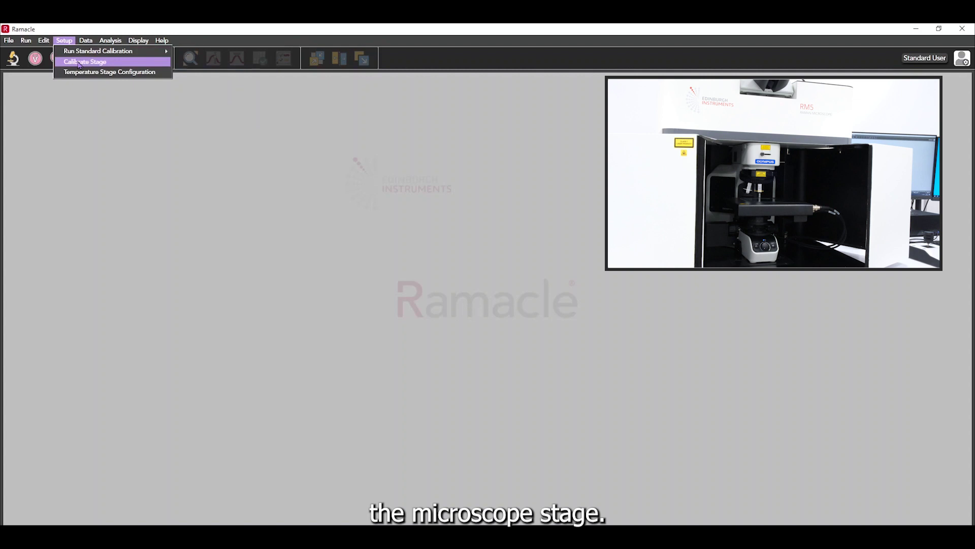
click(79, 63)
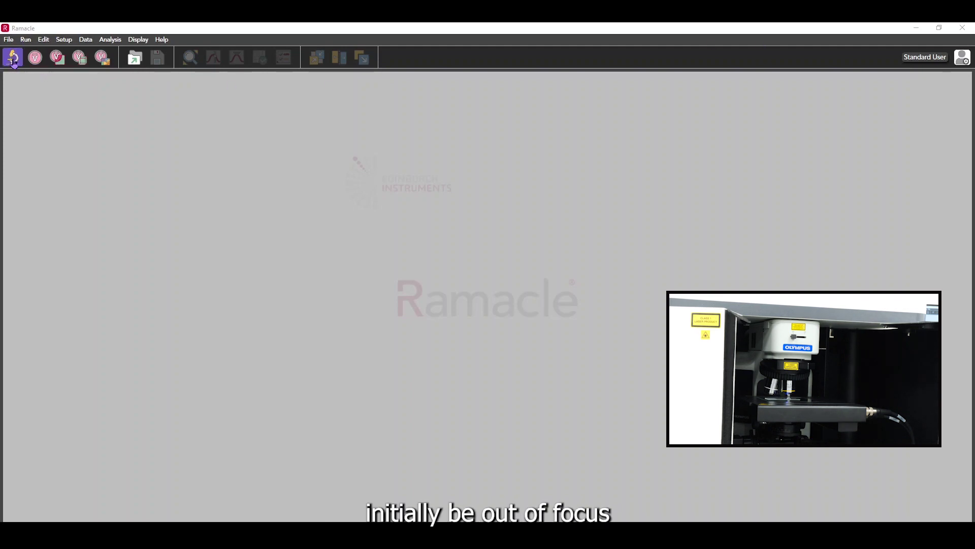
Step: Open the microscope setup and set the objective to 100x
click(13, 59)
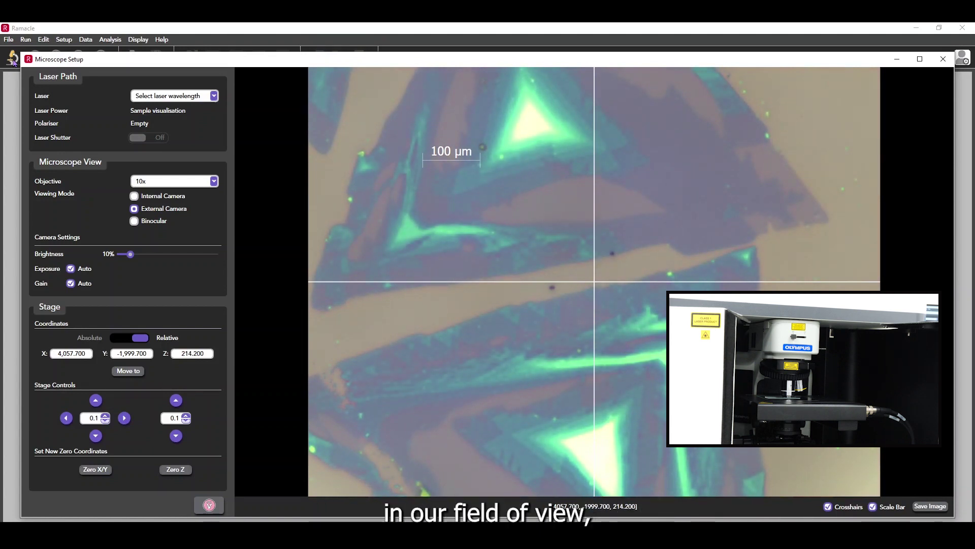
click(183, 177)
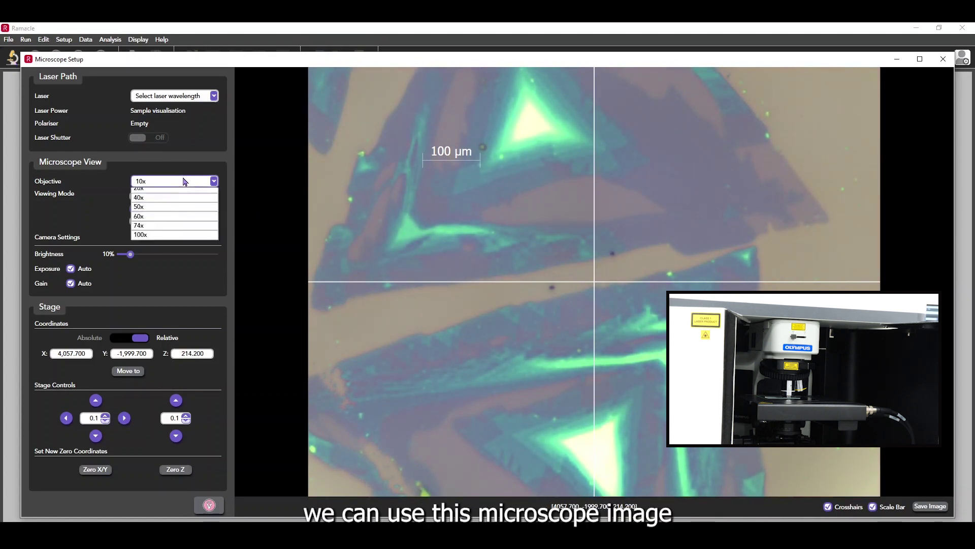
click(162, 256)
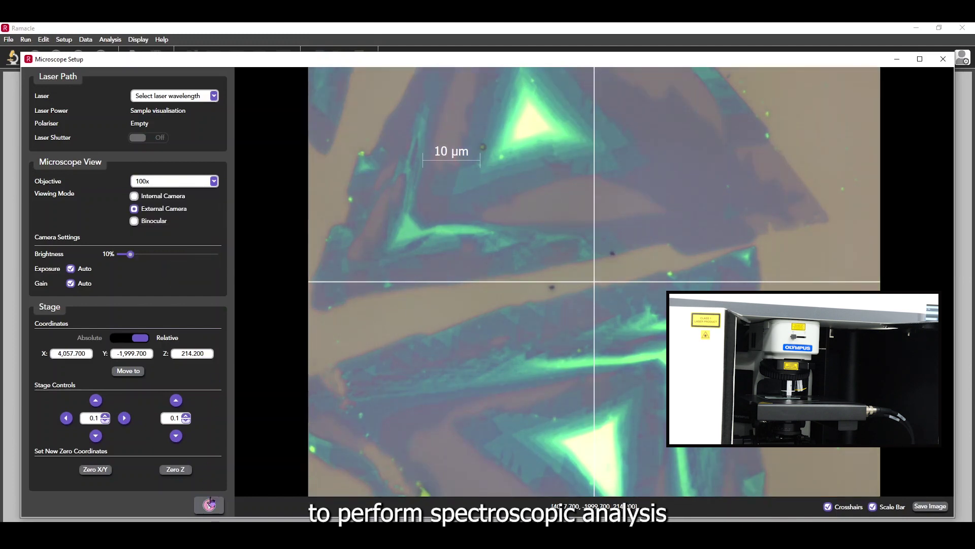
Step: Open a new Raman measurement, calibrate the internal standard for the 1200 gr/mm grating with the 532 nm laser, and clear the calibration spectrum
click(210, 504)
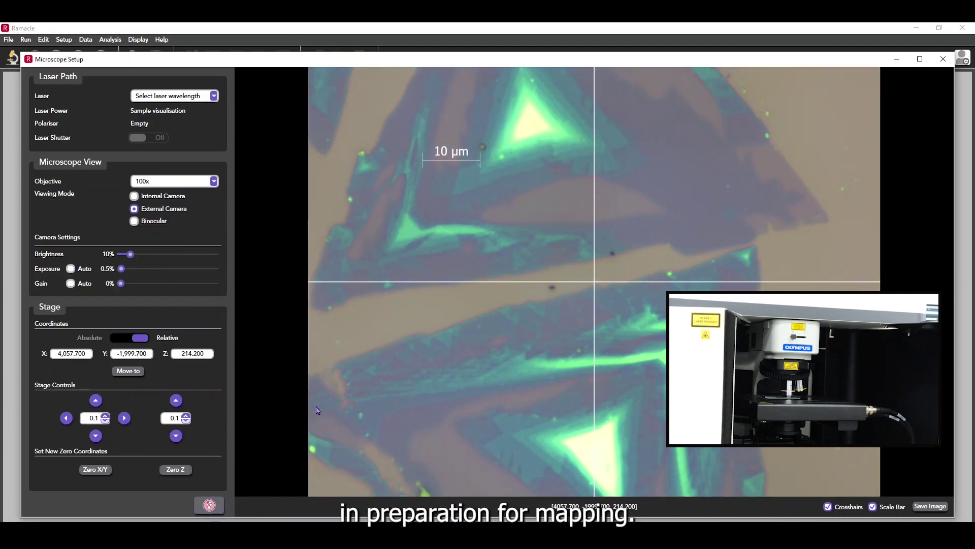
click(517, 306)
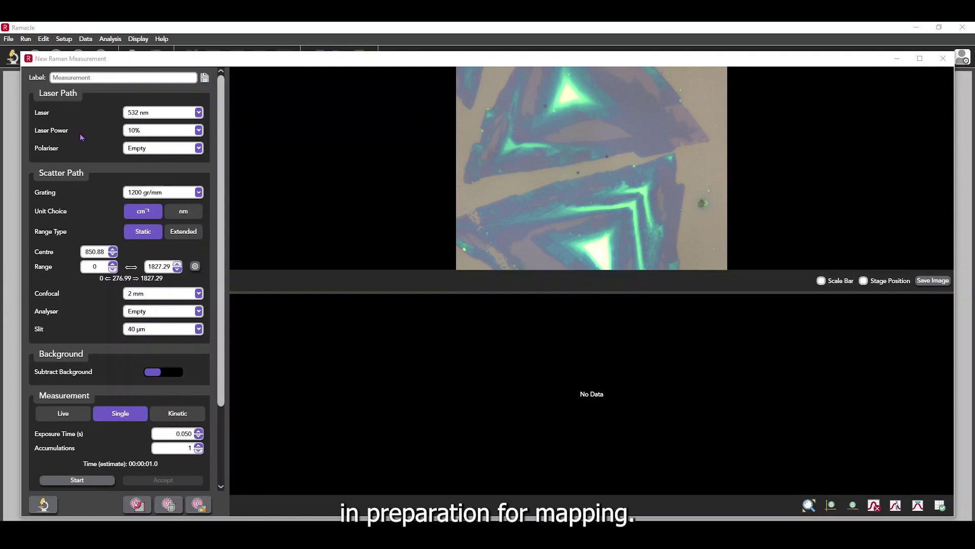
scroll(122, 163, down, 3)
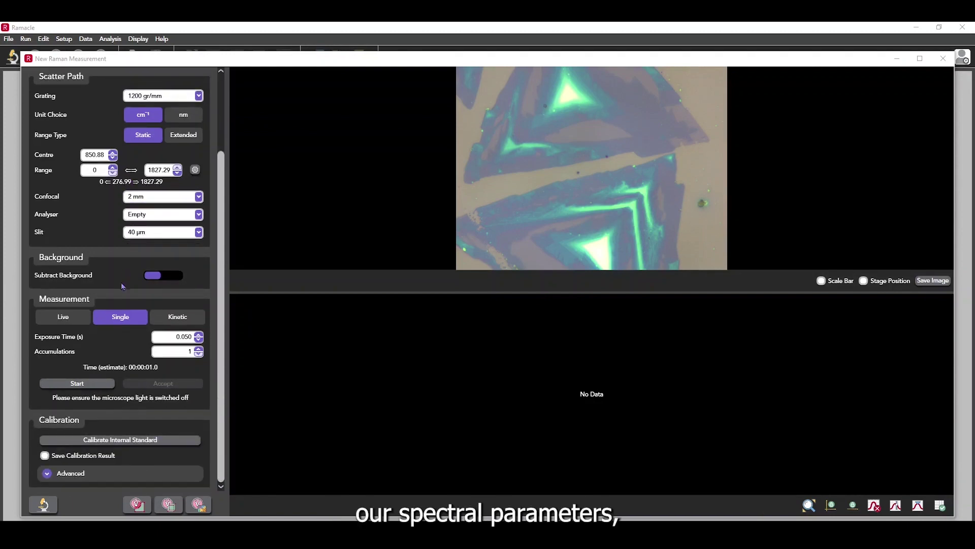
click(146, 441)
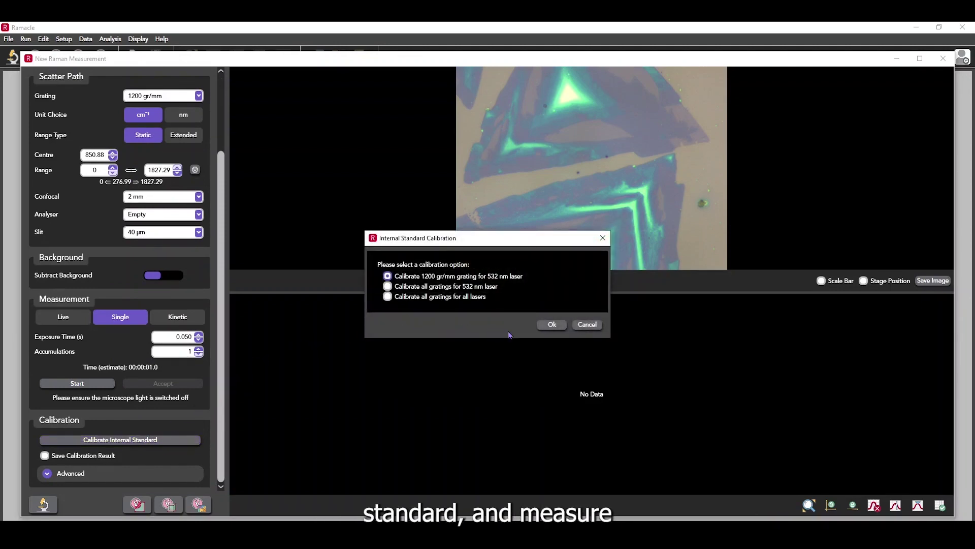
click(550, 325)
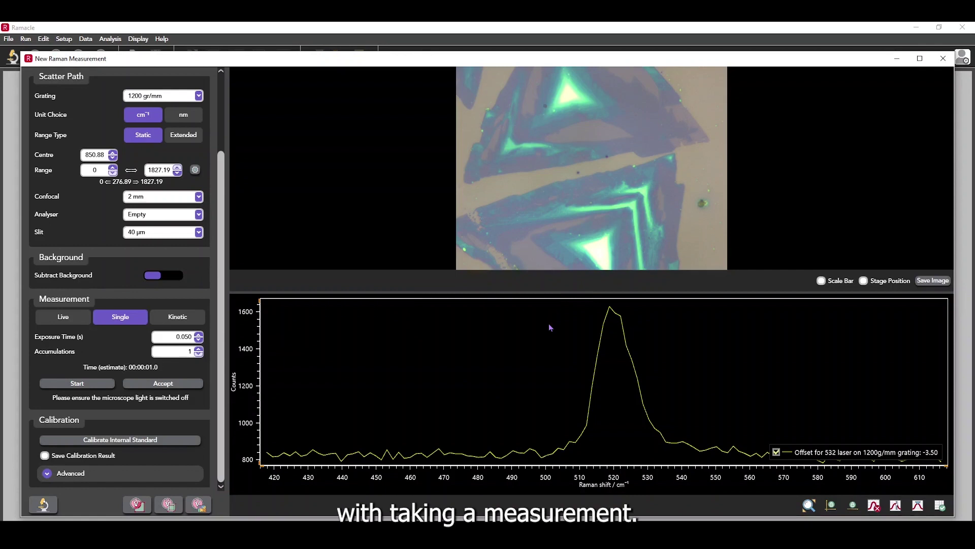
click(880, 508)
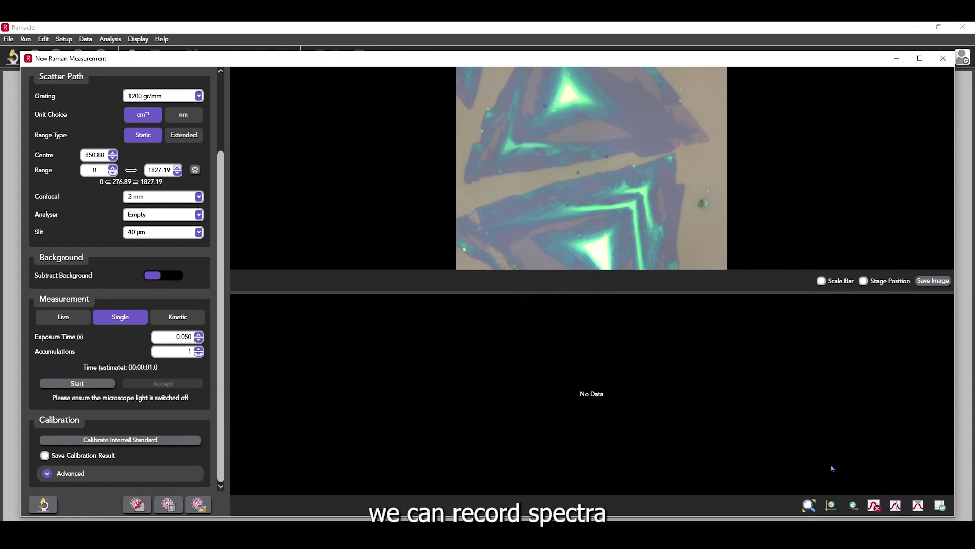
Step: Show the stage position and record single spectra on the lower triangular flake and on the bare substrate beside the flakes
click(884, 284)
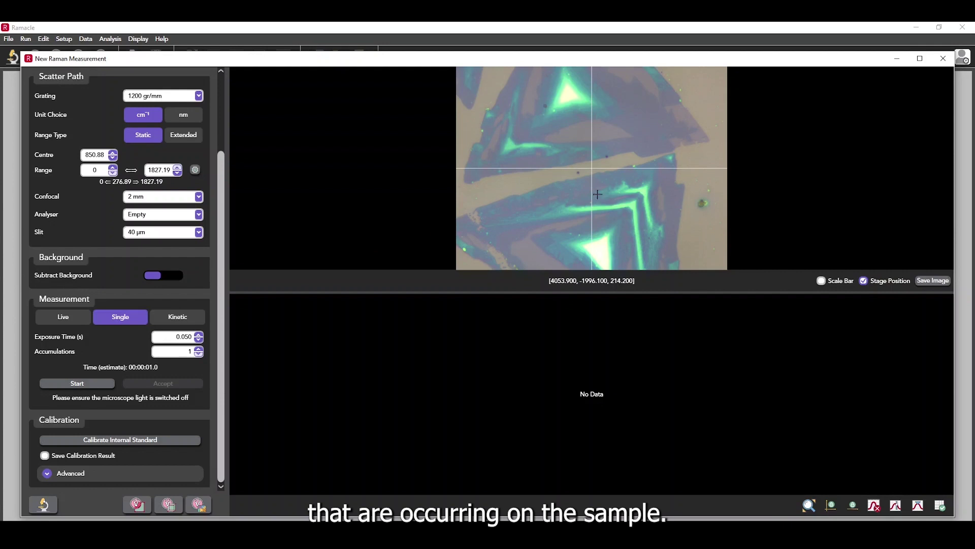
click(618, 193)
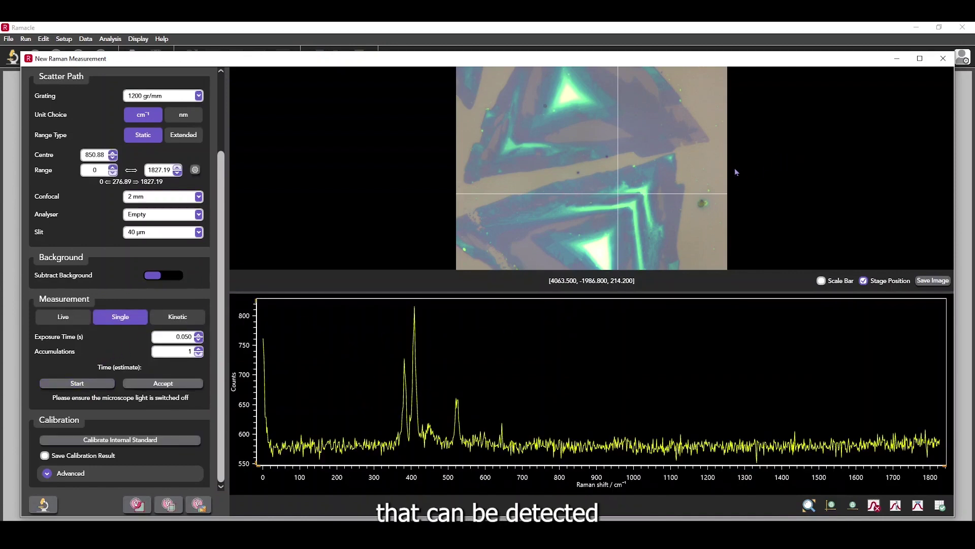
click(712, 162)
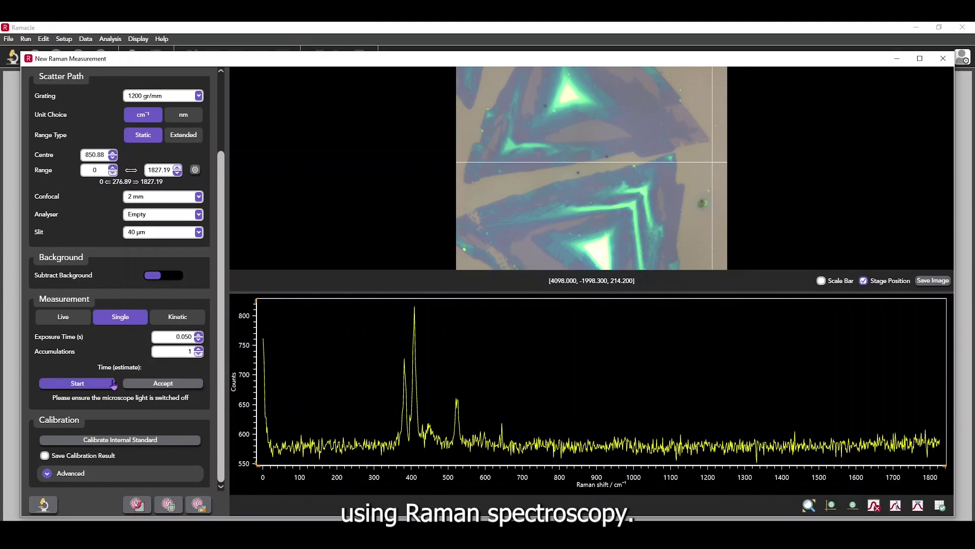
click(96, 387)
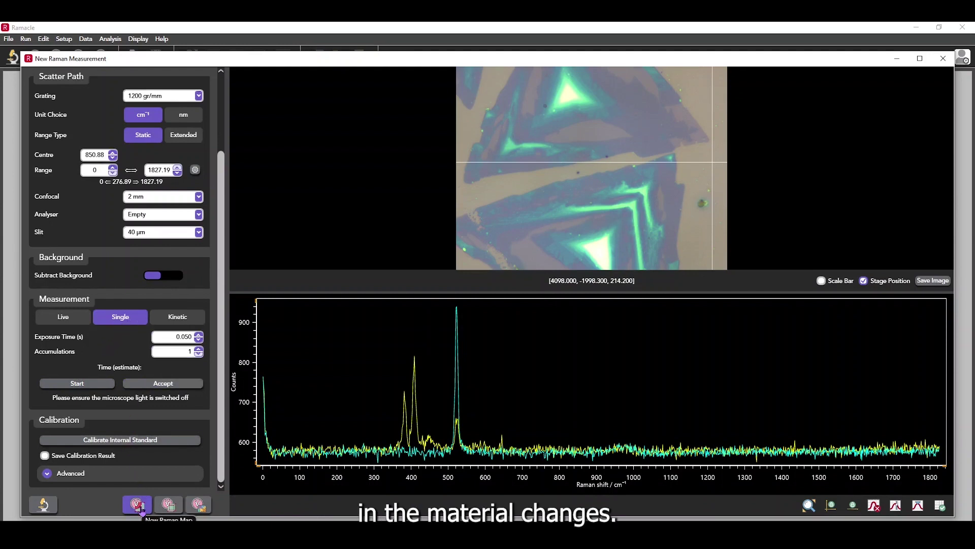
Step: Set up a new Raman map and build a stitched image from corner X 4024, Y -2036 to corner X 4070, Y -1986 µm
click(137, 505)
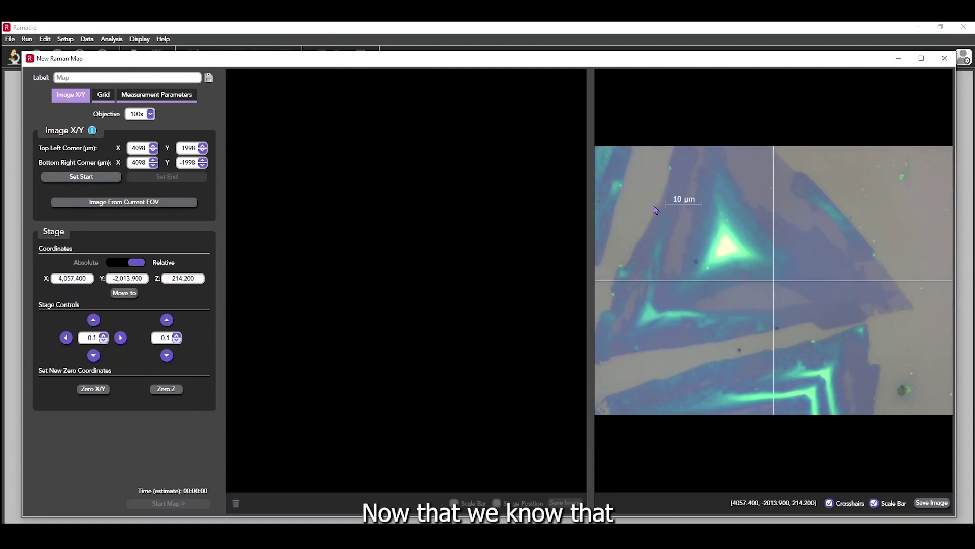
click(653, 205)
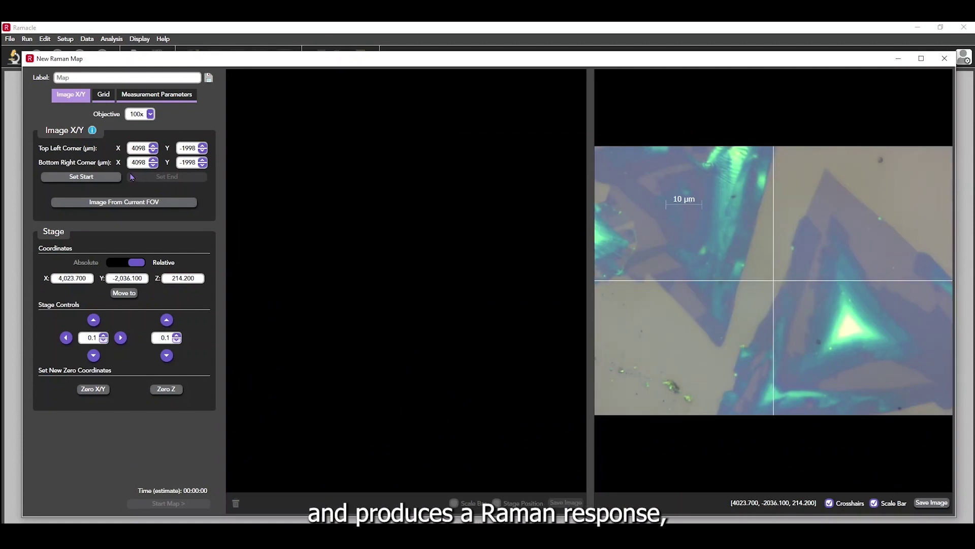
click(107, 176)
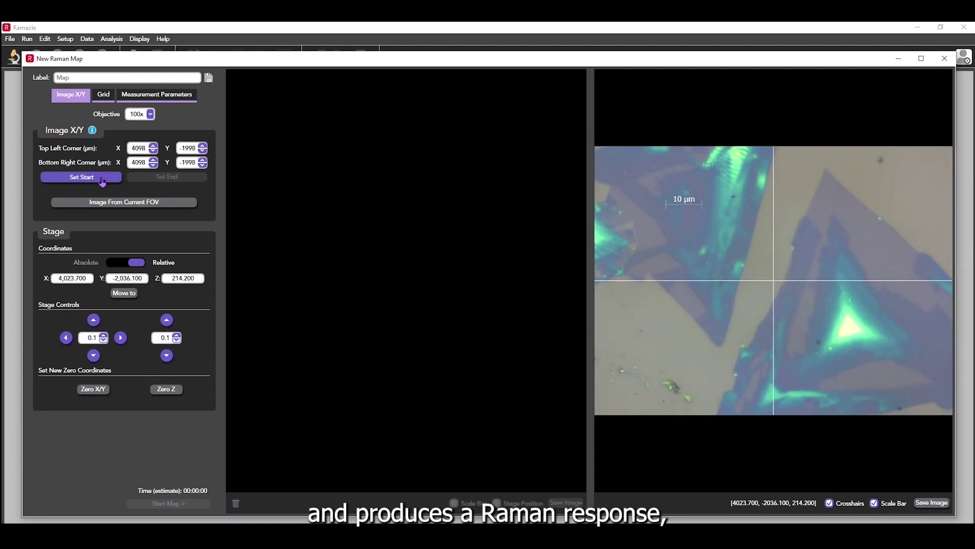
click(896, 405)
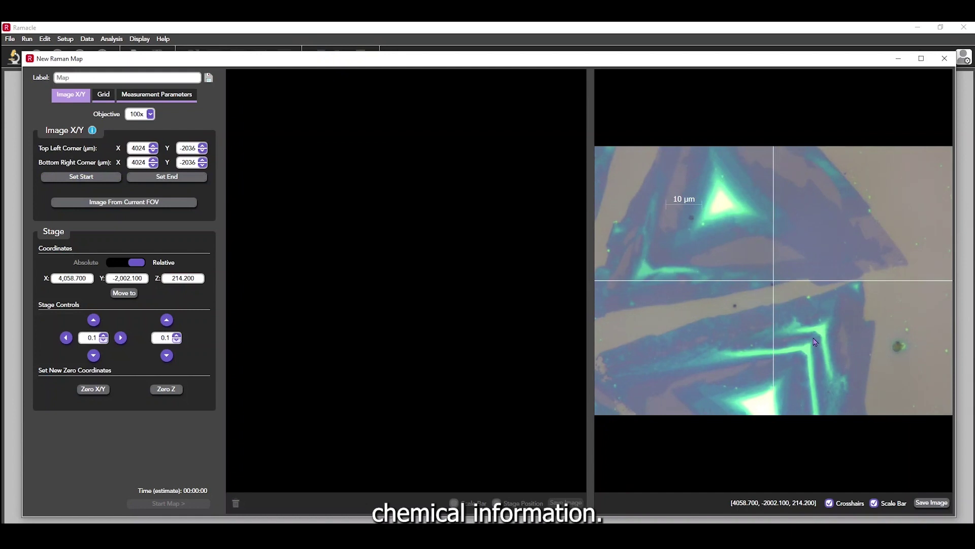
click(815, 342)
click(168, 176)
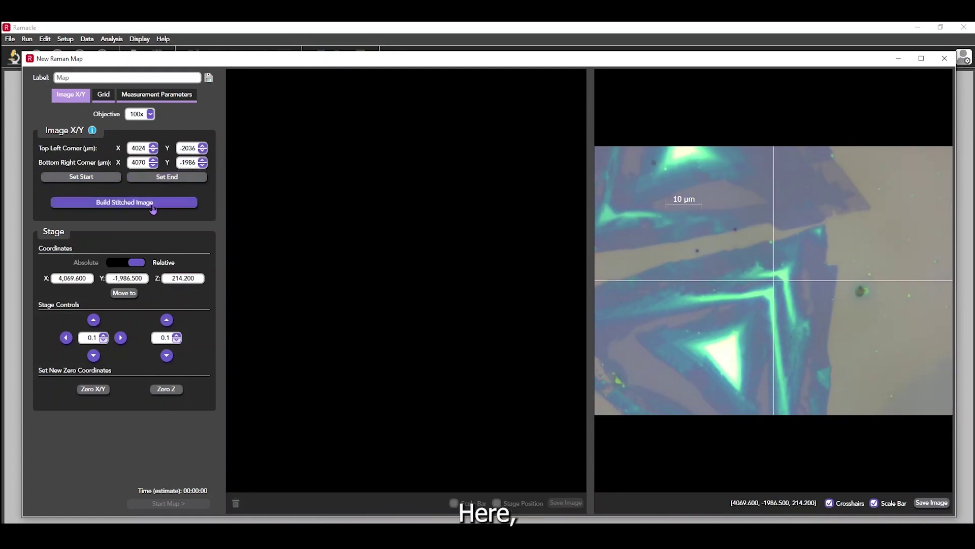
click(152, 203)
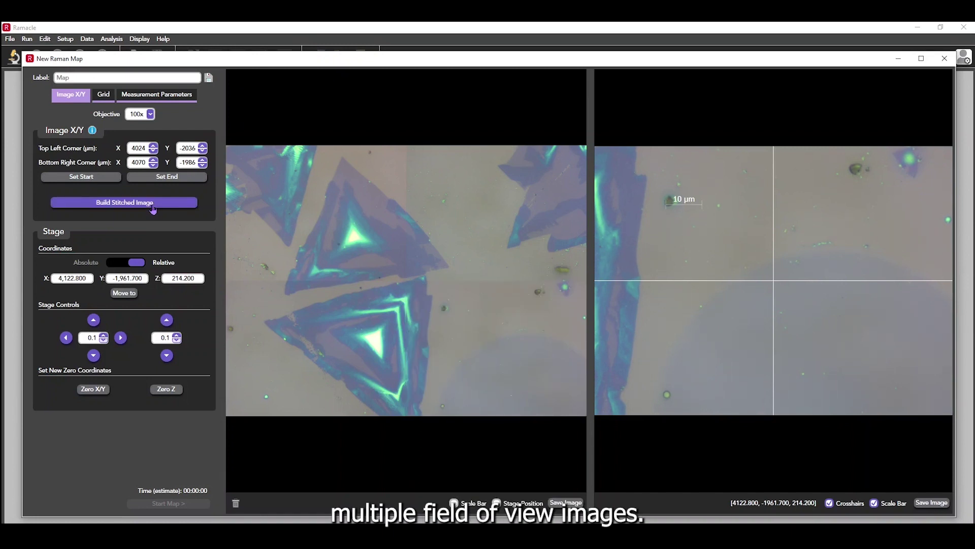
click(124, 202)
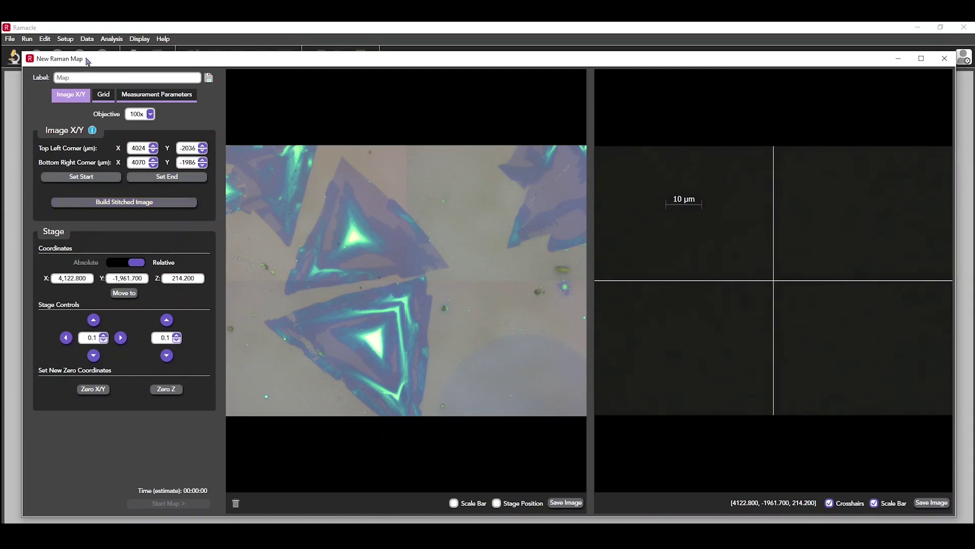
Step: Draw a mapping area about 41 by 90 µm across both triangular flakes, with its top left corner at about X 4068, Y -2043 µm
click(99, 98)
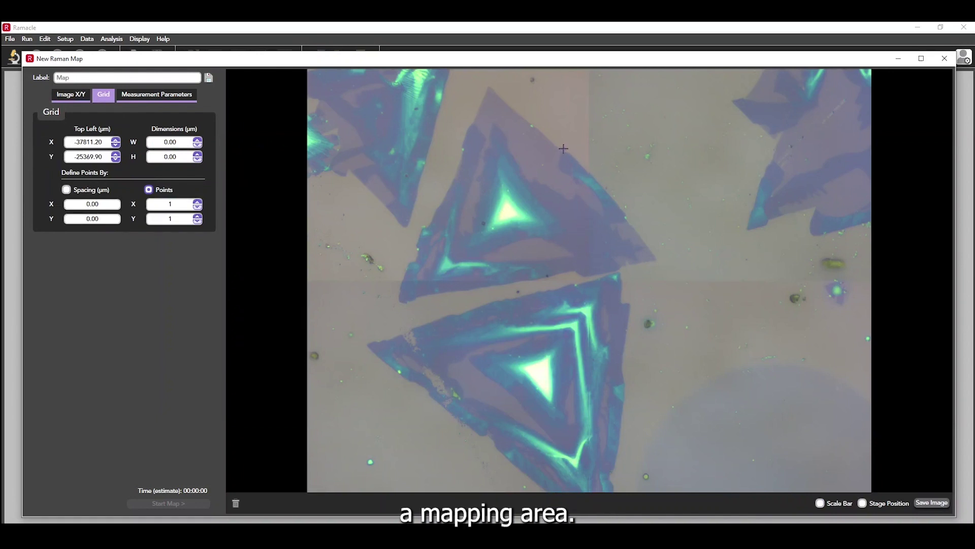
drag(563, 132, 679, 388)
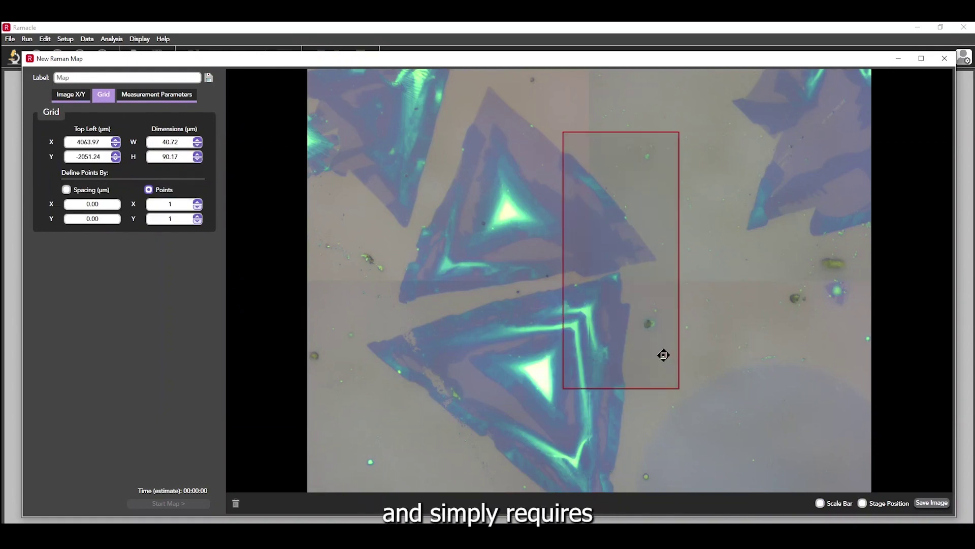
drag(664, 355, 675, 379)
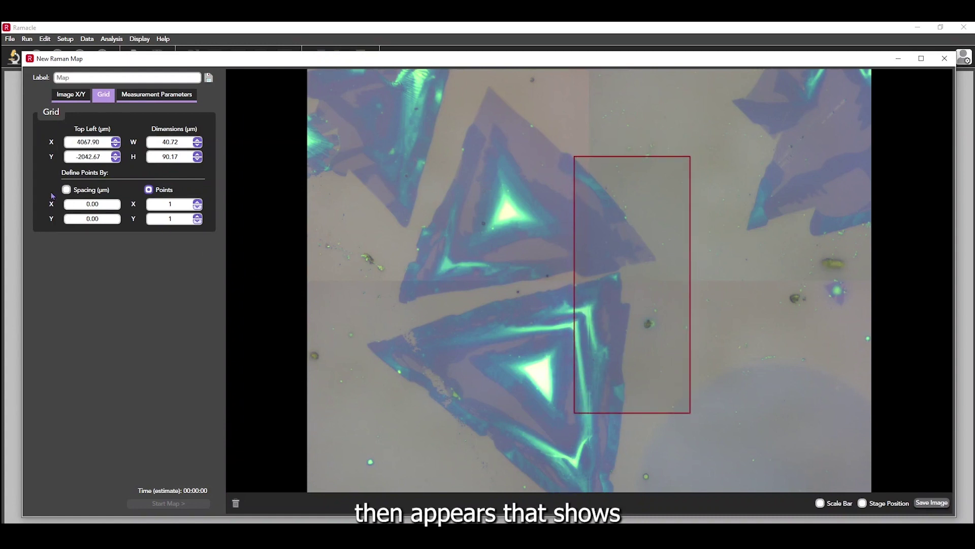
Step: Define the mapping grid by a point spacing of 1 µm in both X and Y
click(91, 204)
text(1)
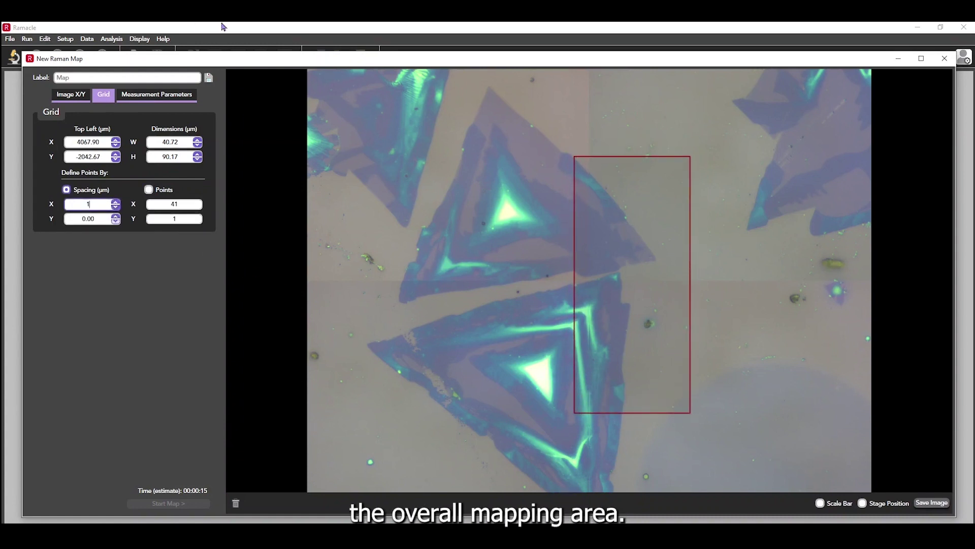
click(96, 220)
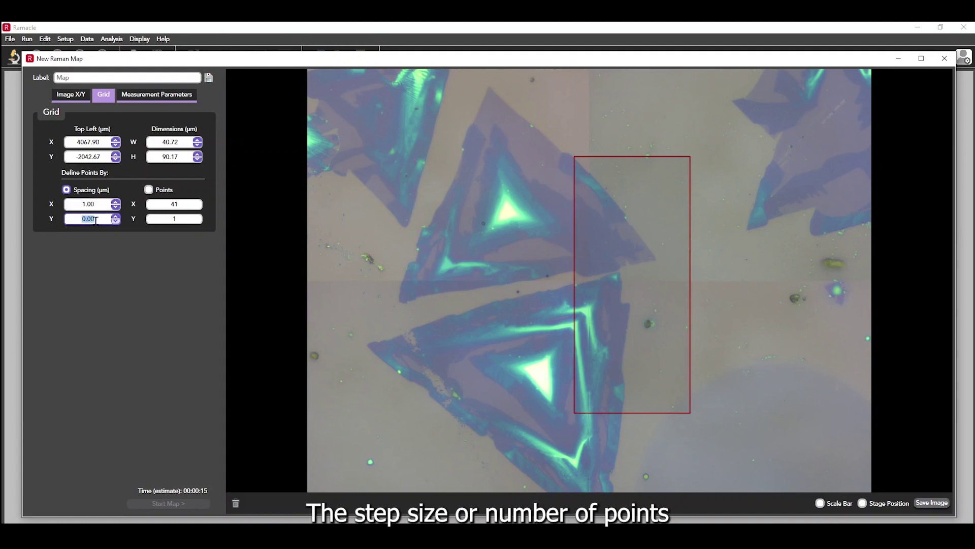
text(1)
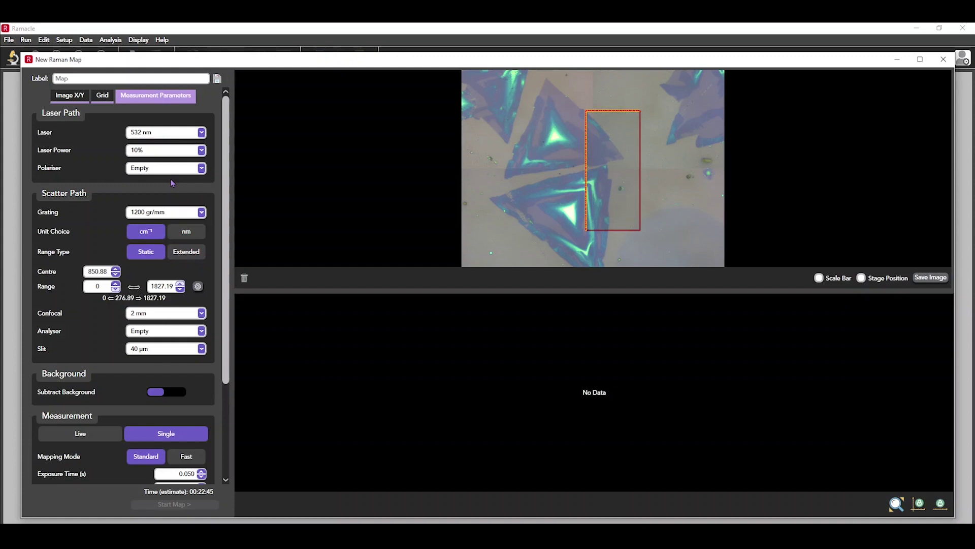
Step: Set the map's measurement parameters to Fast mapping mode and 20% laser power
scroll(169, 178, down, 3)
click(188, 386)
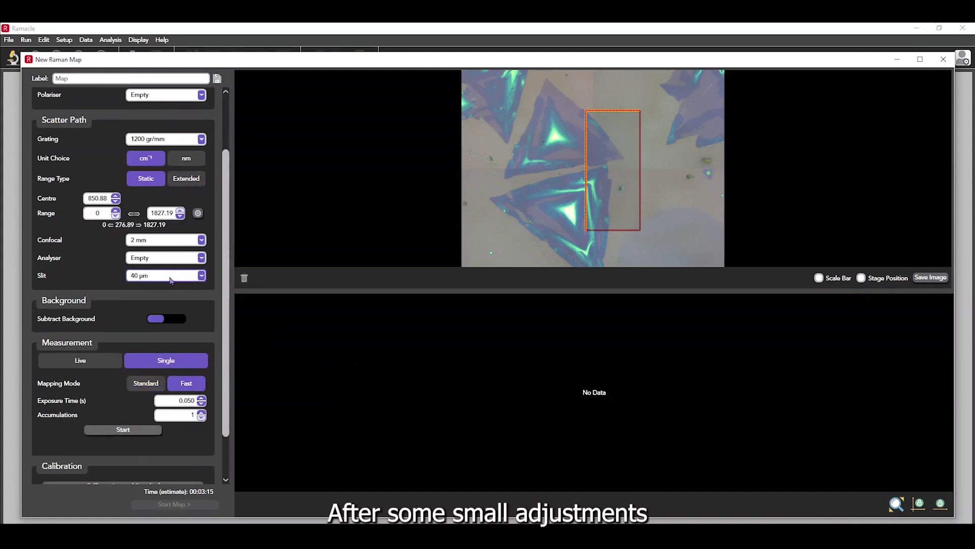
scroll(173, 228, up, 3)
click(163, 150)
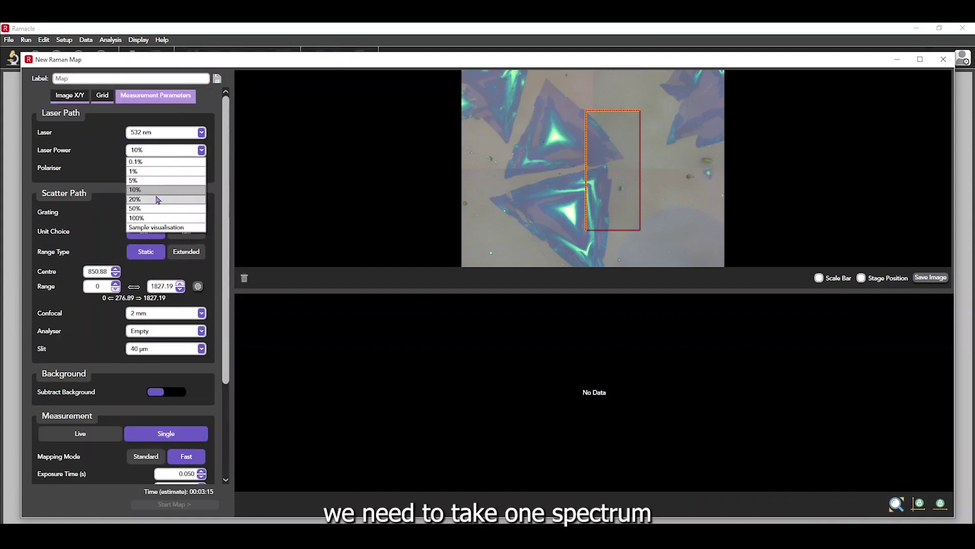
click(155, 200)
Step: Record a single test spectrum with the map settings and start the Raman map
scroll(91, 221, down, 1)
scroll(93, 224, down, 3)
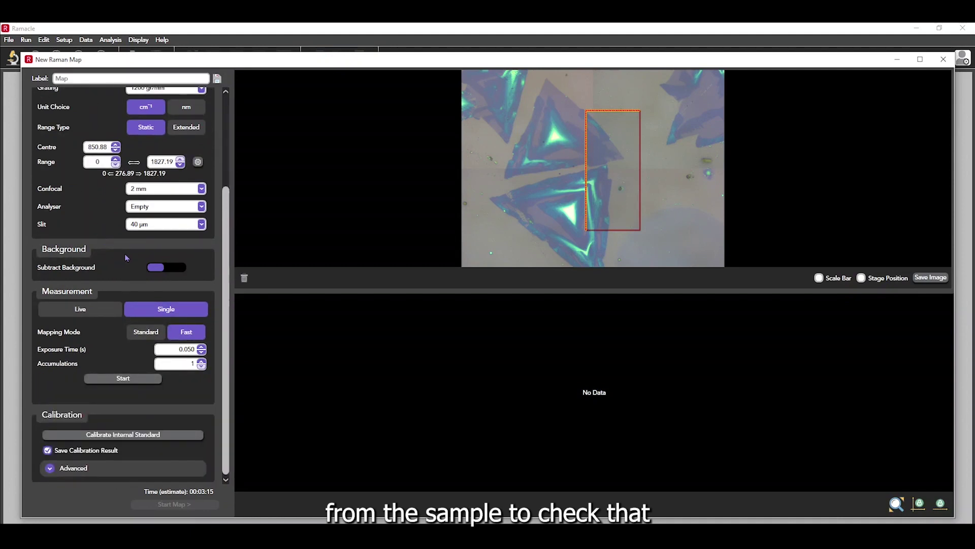
click(123, 378)
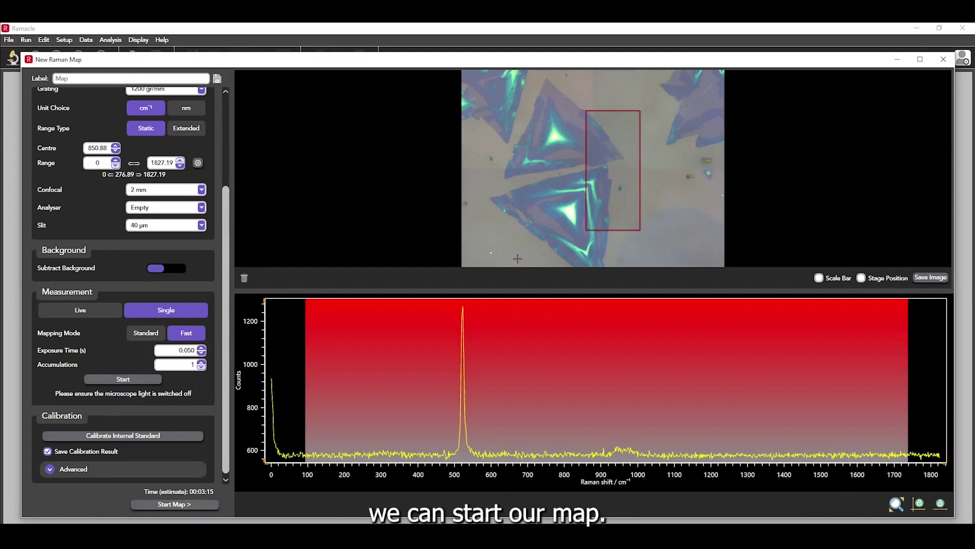
click(174, 504)
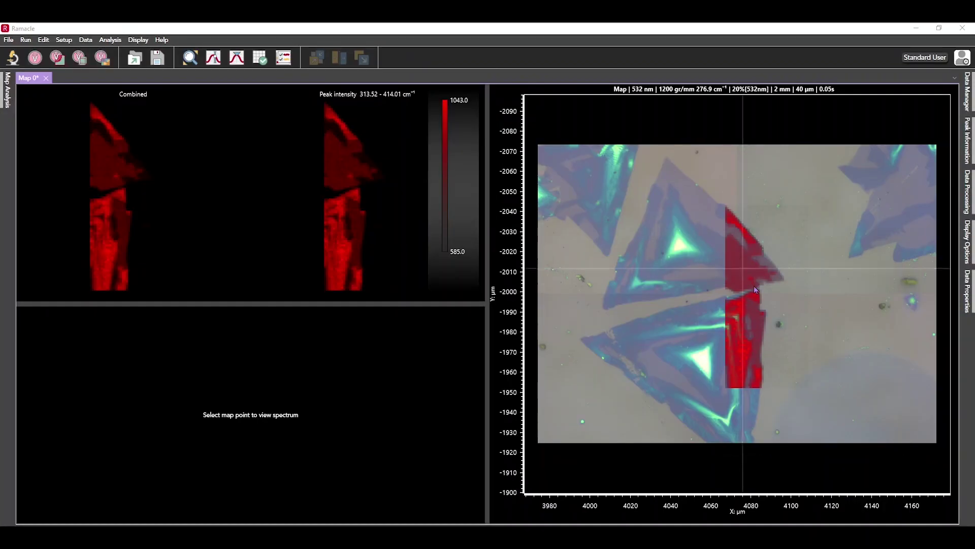
Step: Compare the Raman spectra of map points on the lower triangular crystal with one on the bare substrate
scroll(735, 263, up, 5)
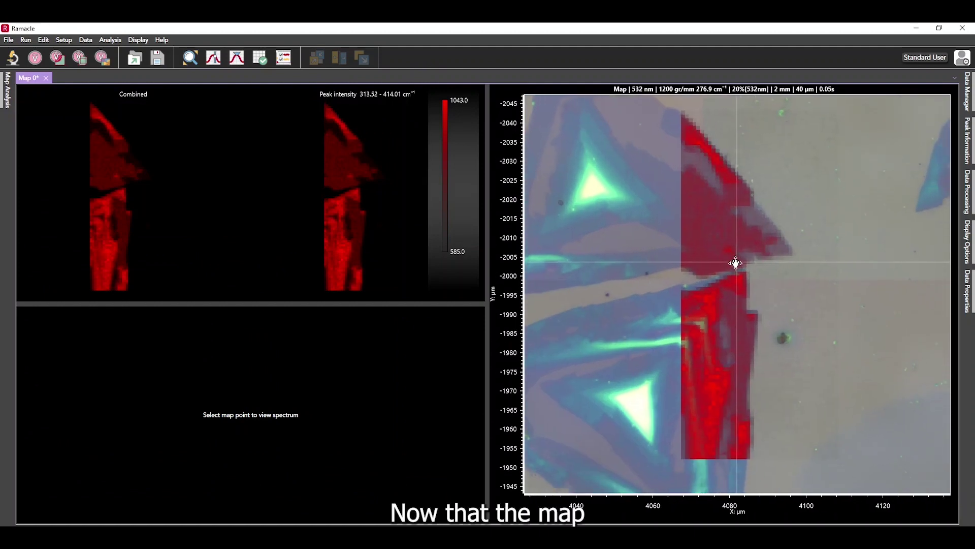
drag(731, 263, 723, 263)
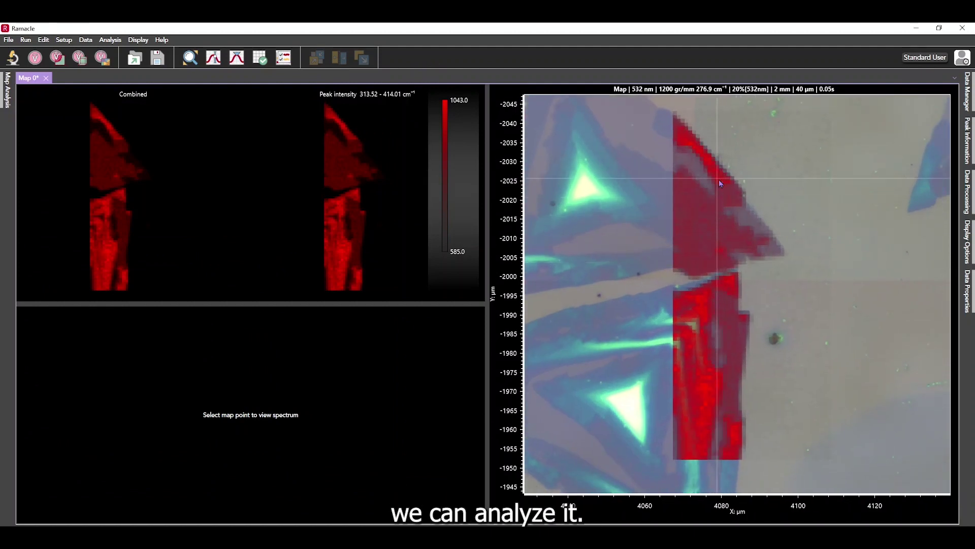
click(708, 383)
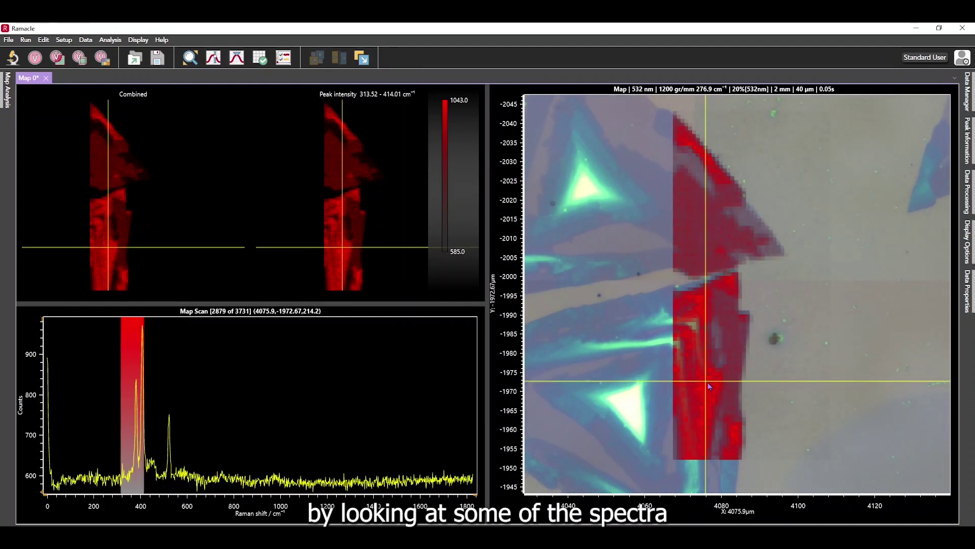
click(799, 187)
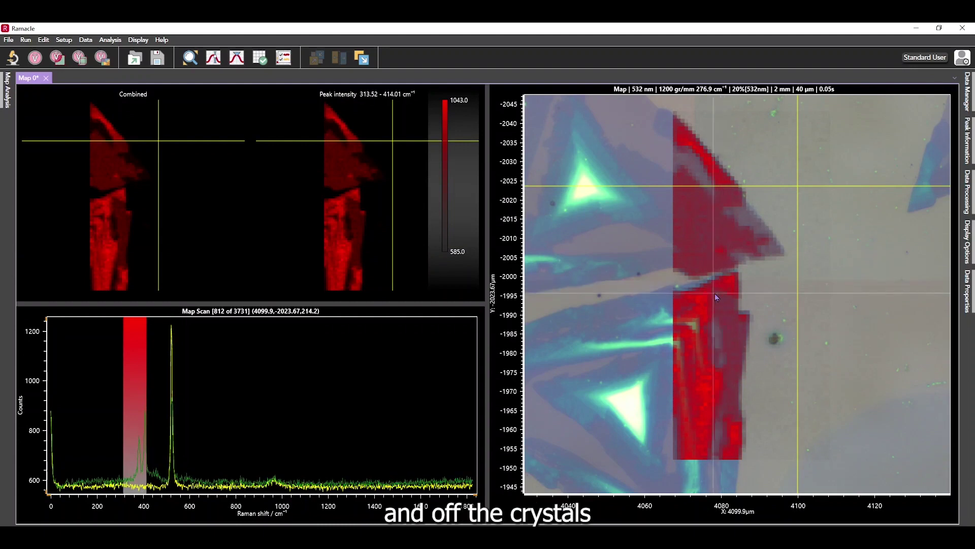
click(708, 317)
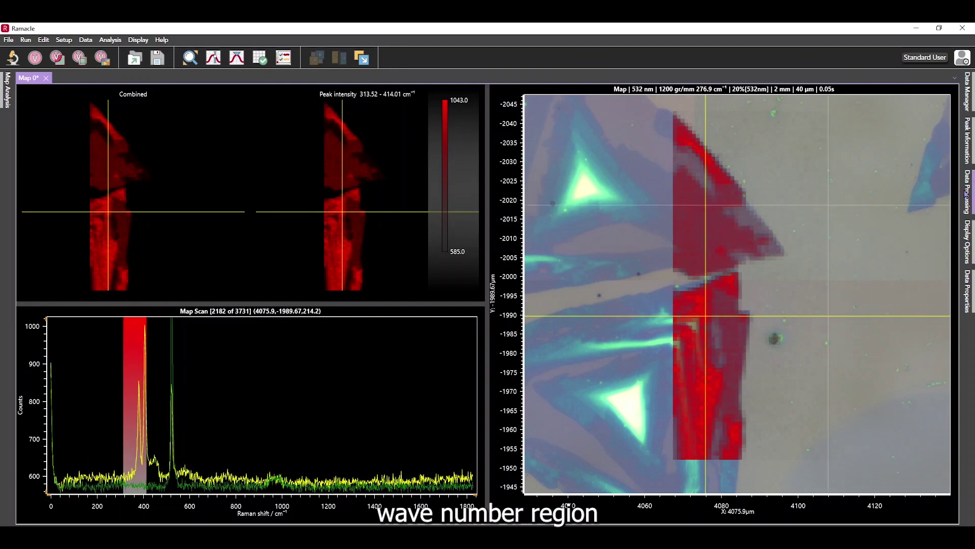
Step: Crop the map spectra to a minimum of 100 cm⁻¹ and narrow the peak intensity range to start at about 363 cm⁻¹
click(967, 195)
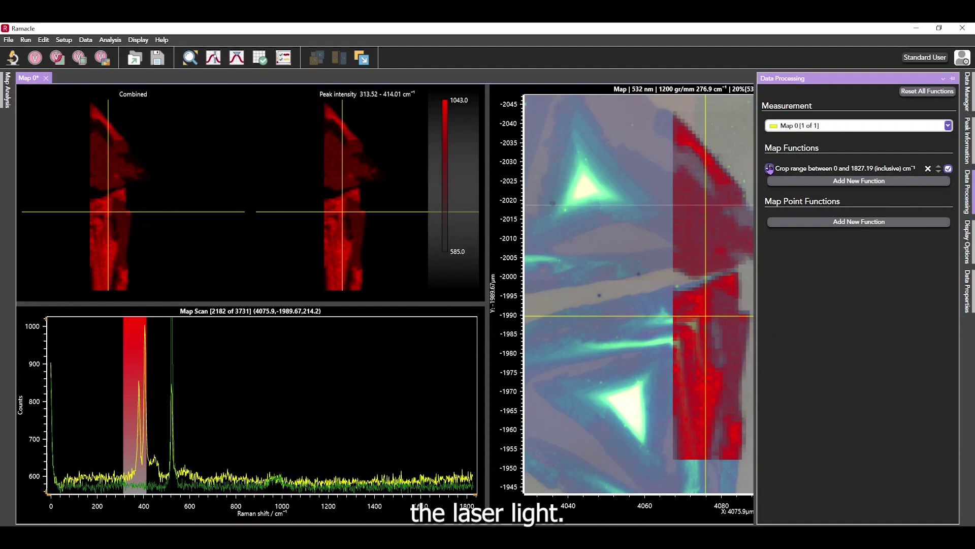
click(770, 168)
text(100)
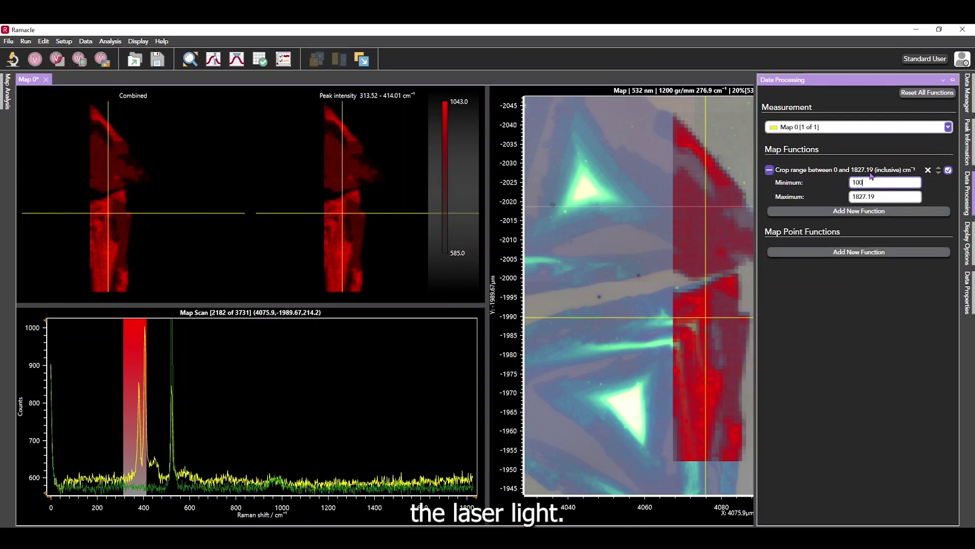
click(966, 194)
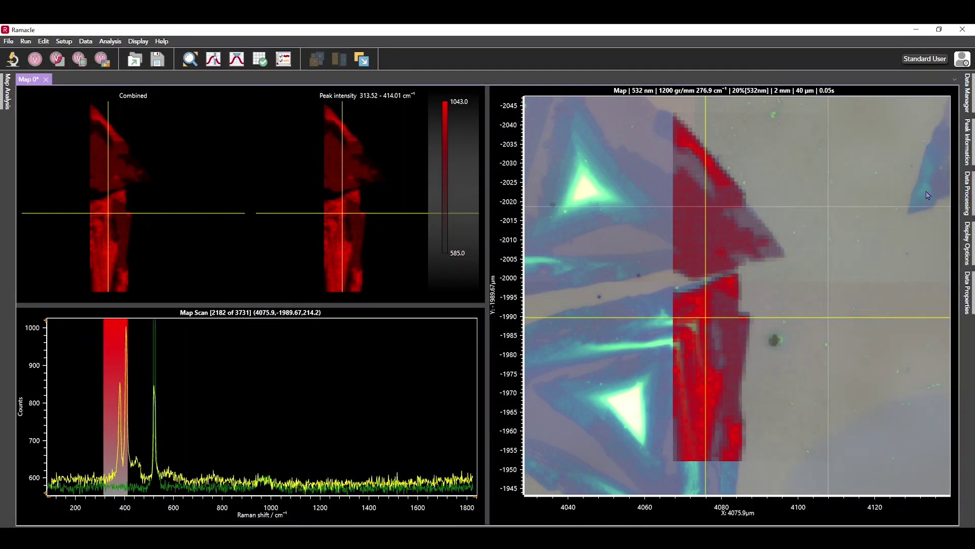
drag(103, 345, 116, 345)
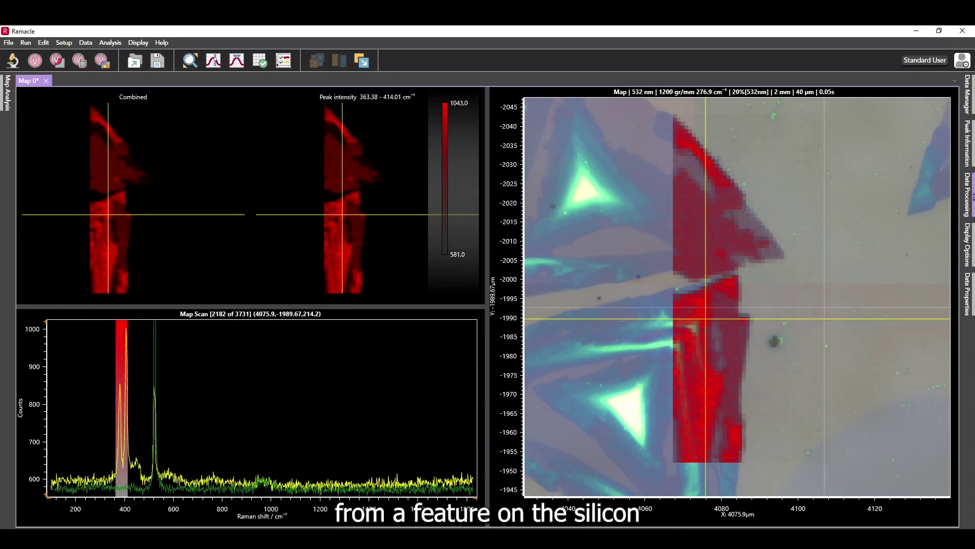
Step: Add a Subtract Background function that applies to all spectra of the map
click(973, 196)
click(861, 213)
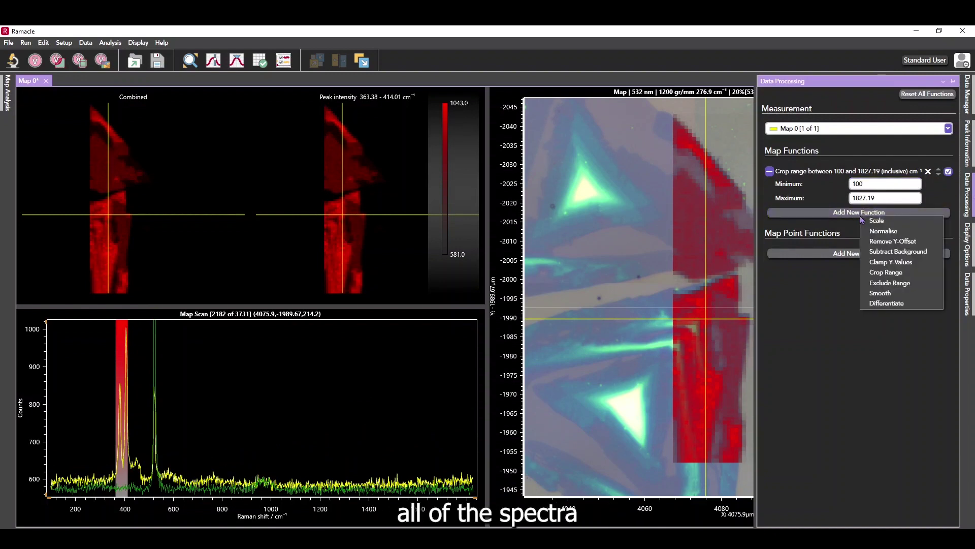
click(910, 251)
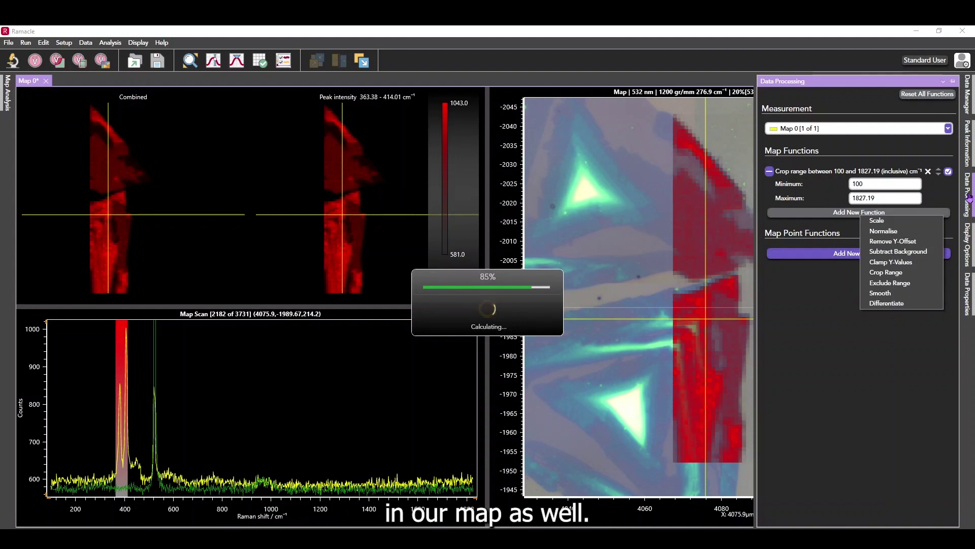
click(971, 197)
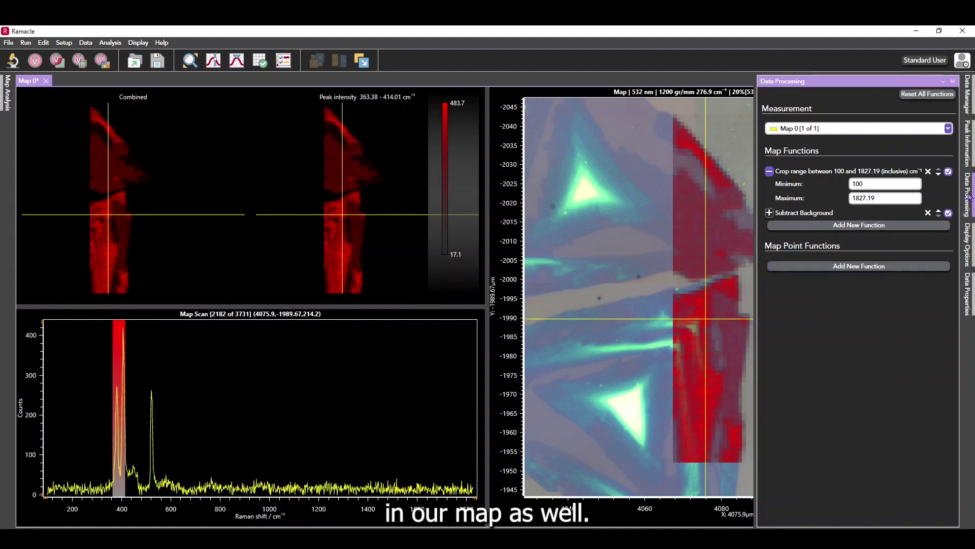
mouse_move(970, 198)
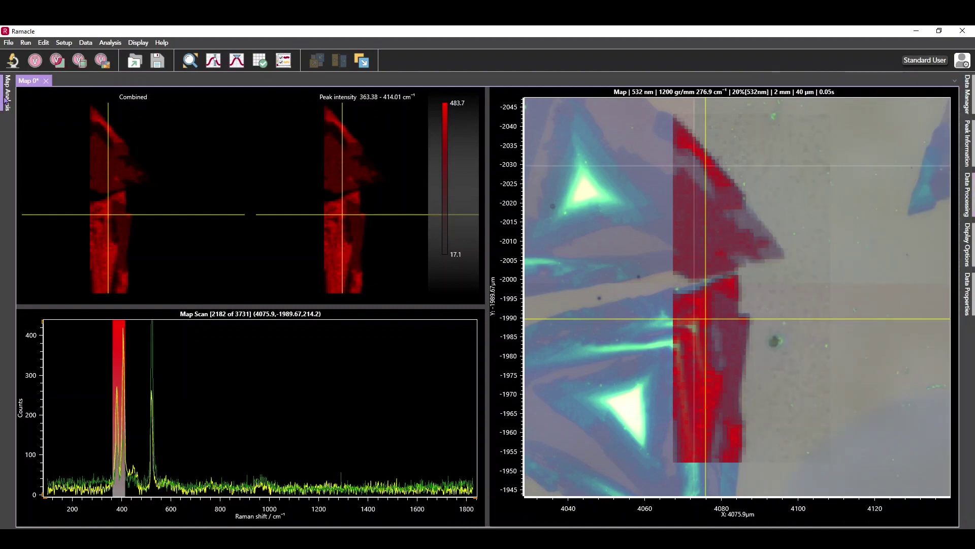
Step: Apply the Inferno colour scheme to the peak intensity map
mouse_move(6, 101)
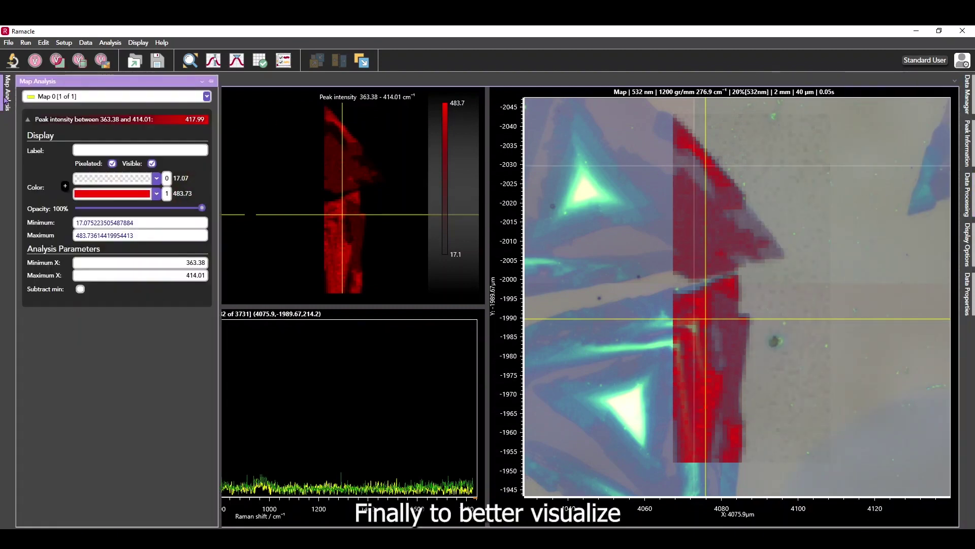
right_click(184, 182)
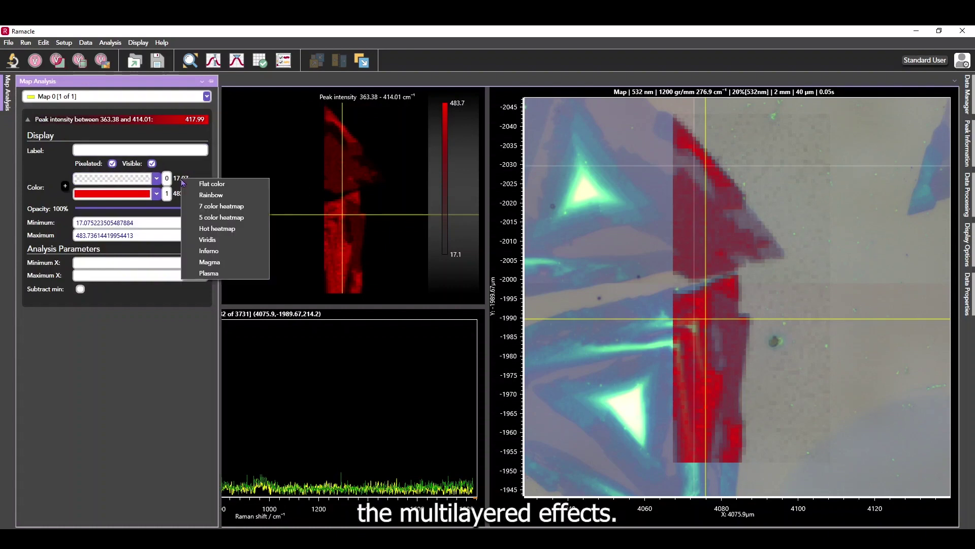
click(213, 253)
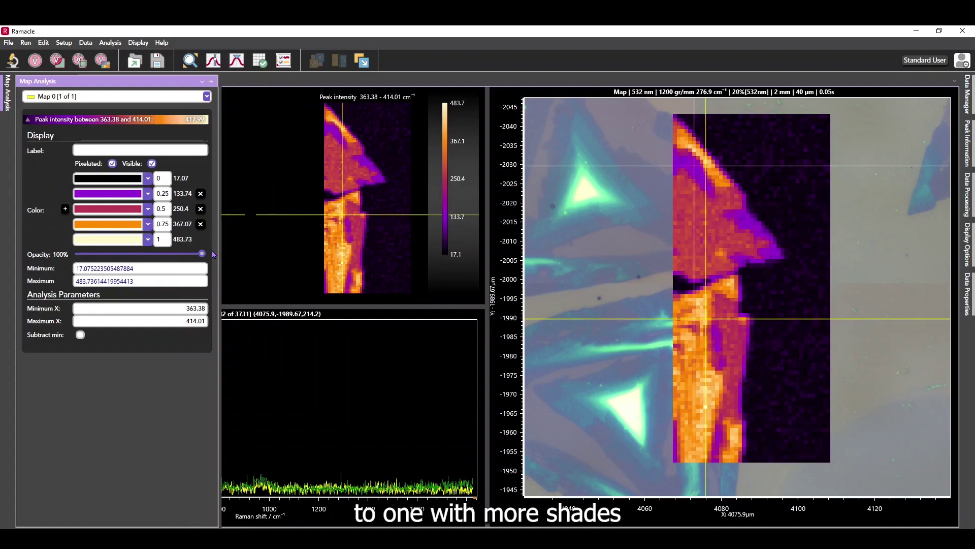
click(7, 95)
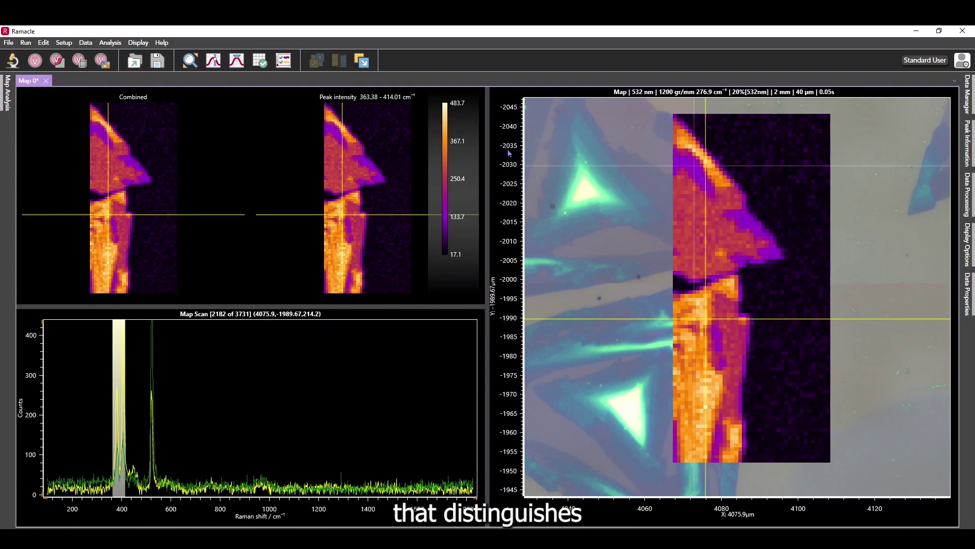